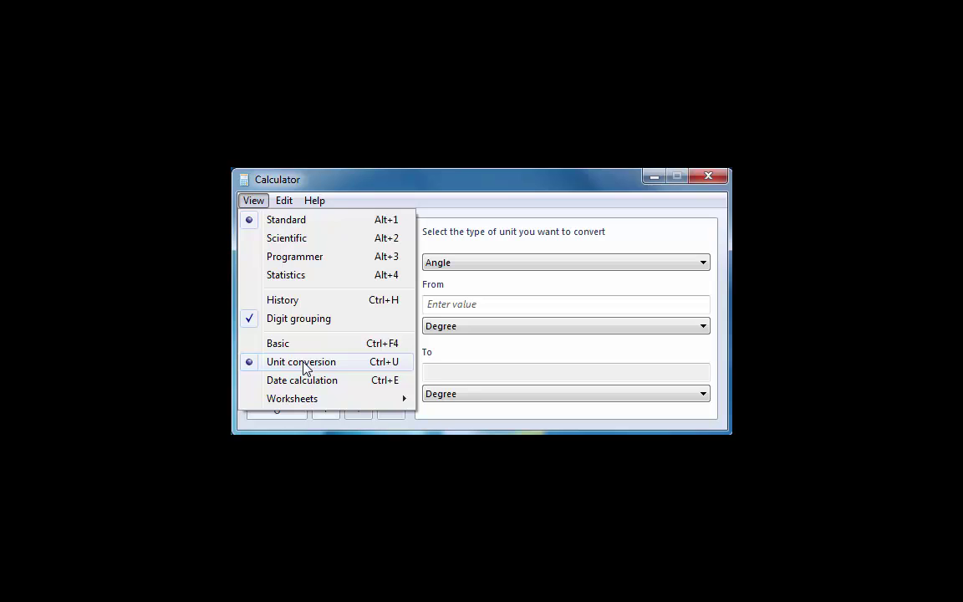
Convert a temperature of 96 from Degrees Fahrenheit to Degrees Celsius and highlight the start of the result.
click(589, 293)
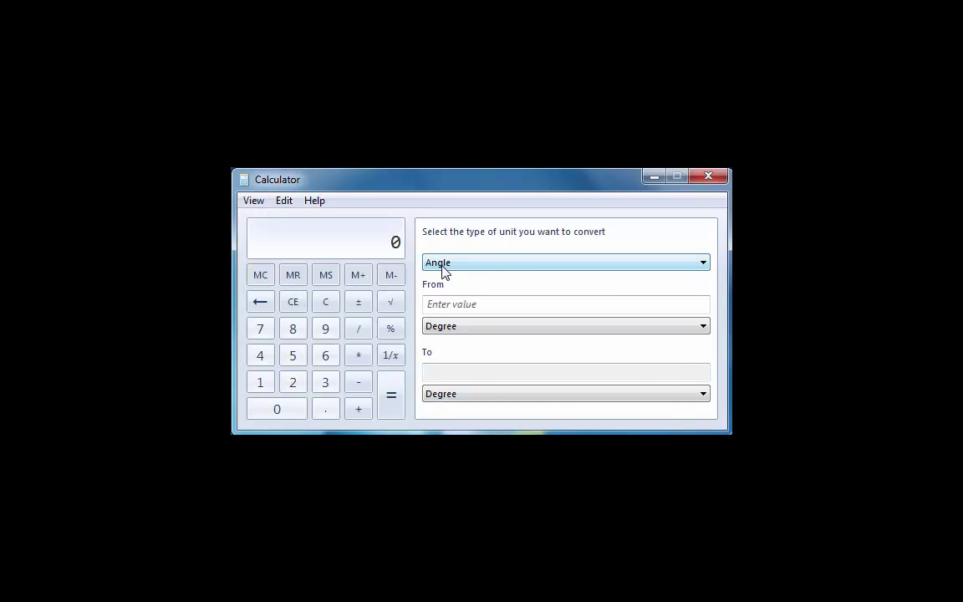
click(508, 264)
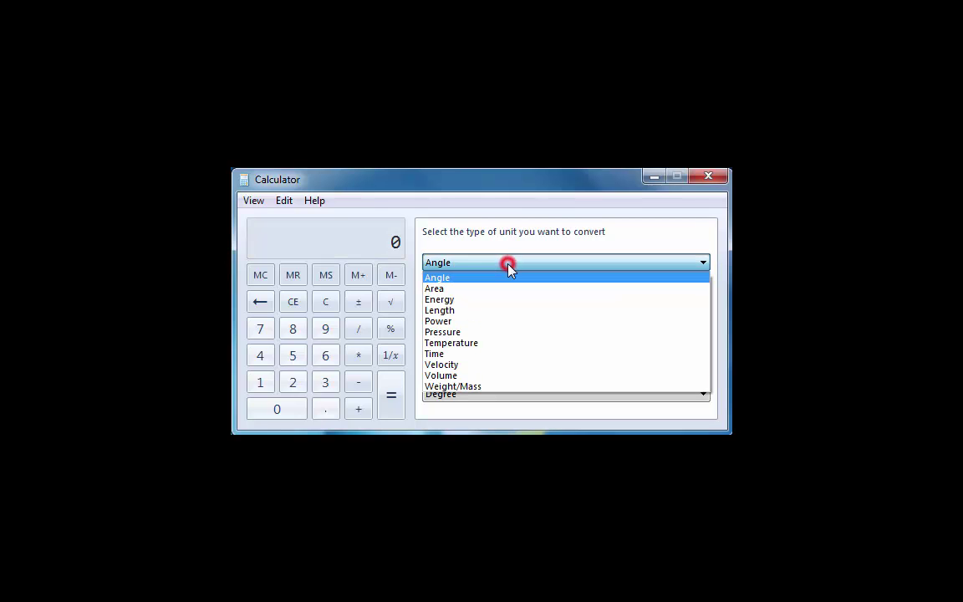
click(496, 344)
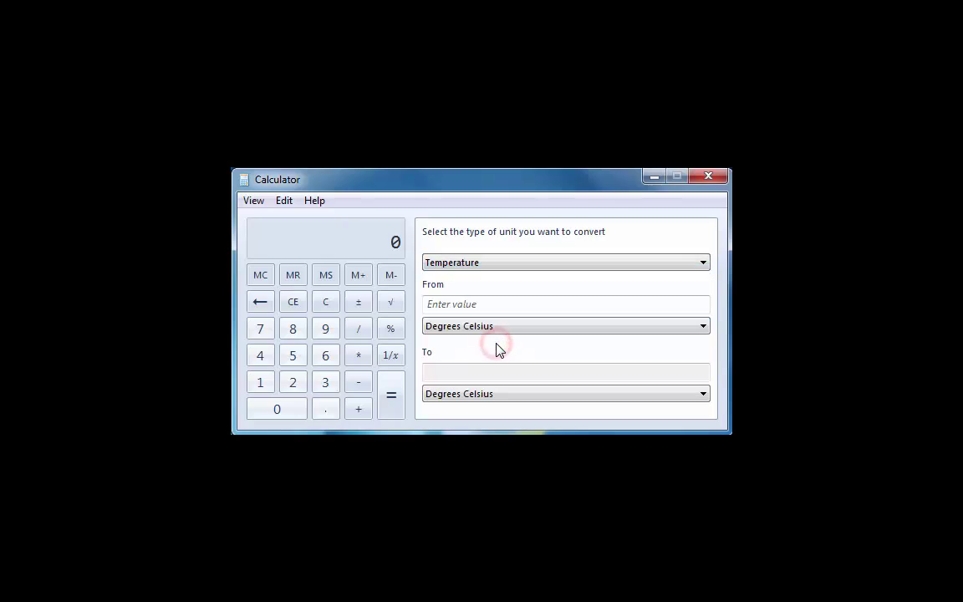
click(503, 328)
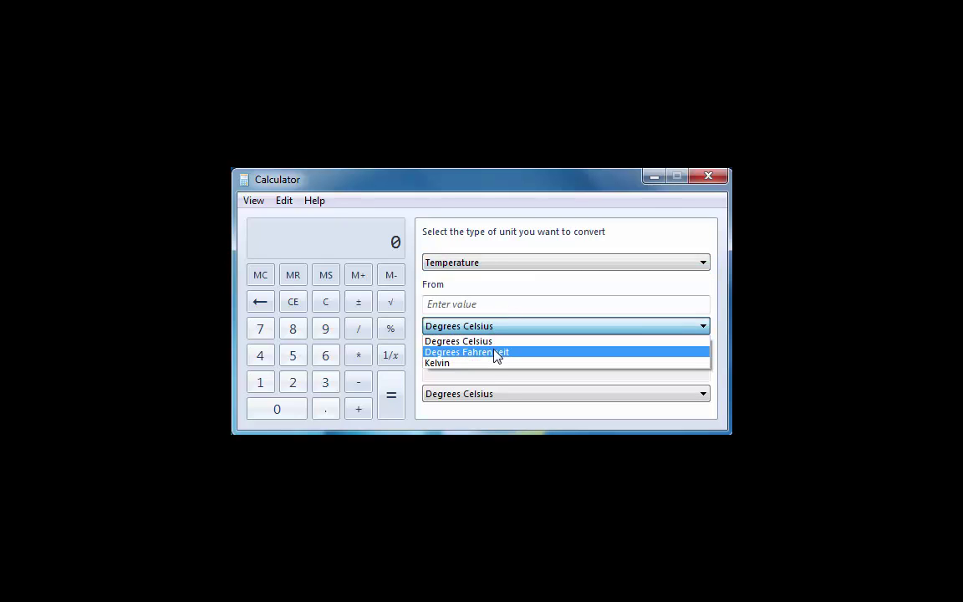
click(493, 350)
click(467, 303)
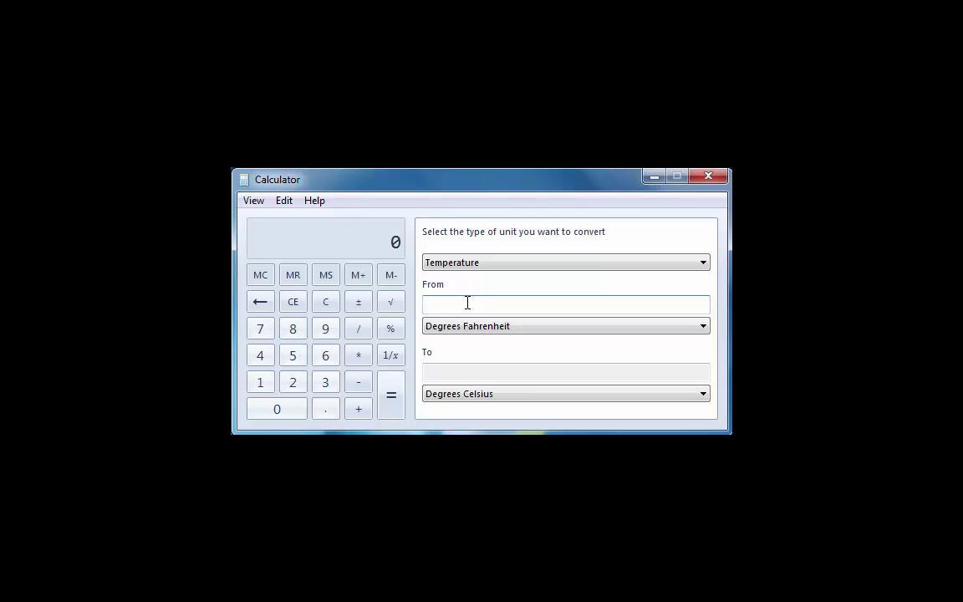
text(96)
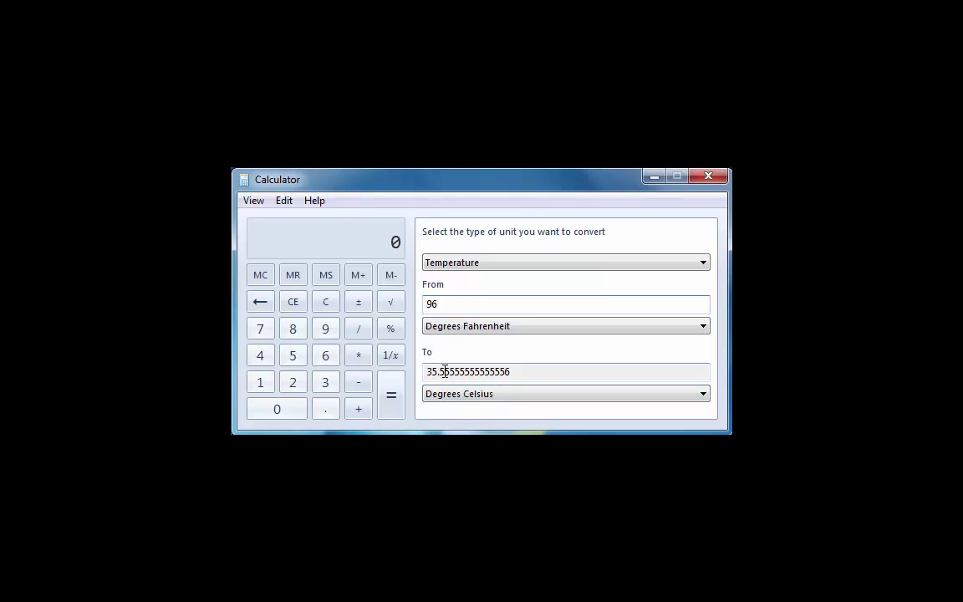
drag(427, 372, 450, 372)
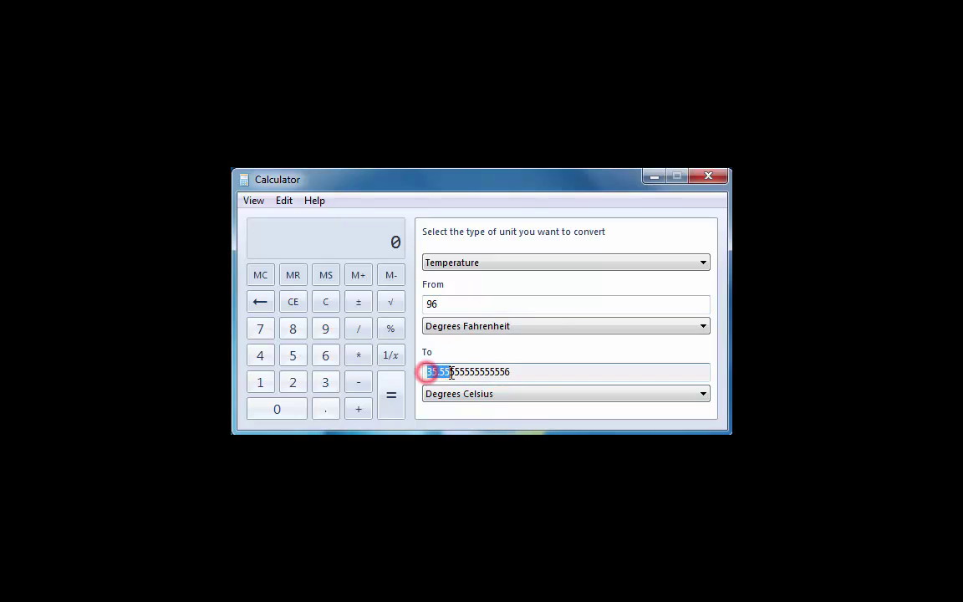
Switch to date calculation and calculate the difference between 2/1/2017 and 2/14/2017.
click(256, 207)
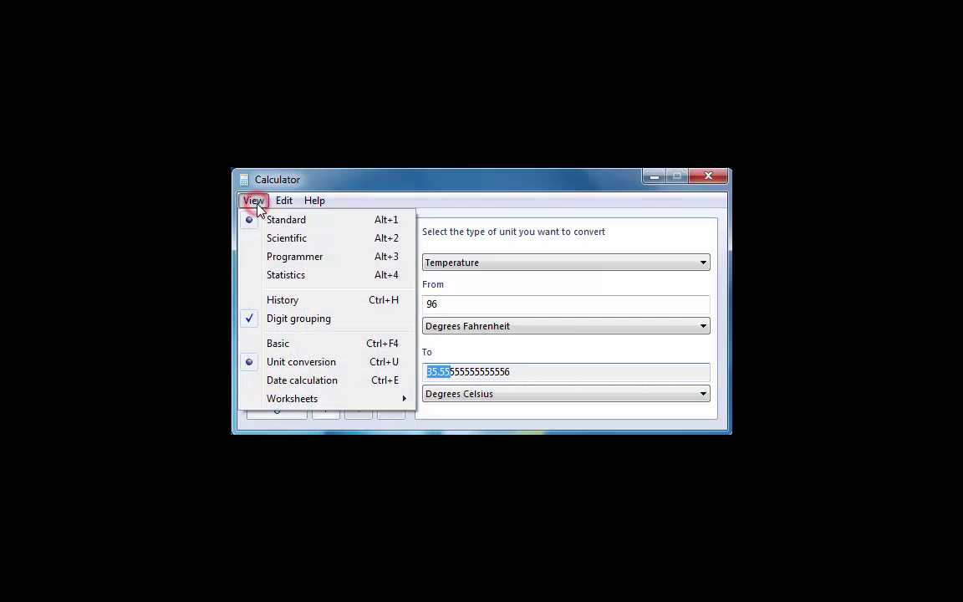
click(299, 381)
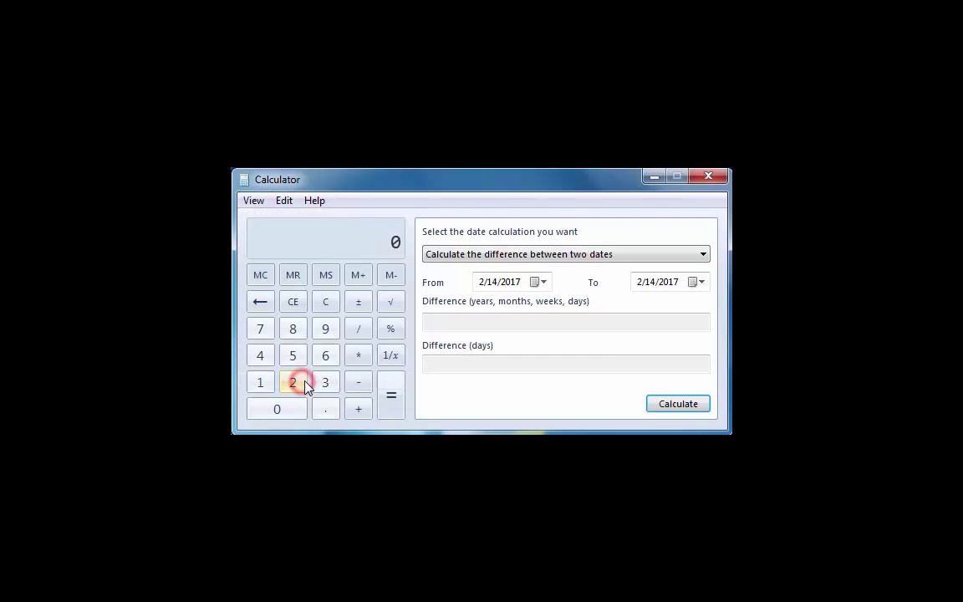
click(543, 283)
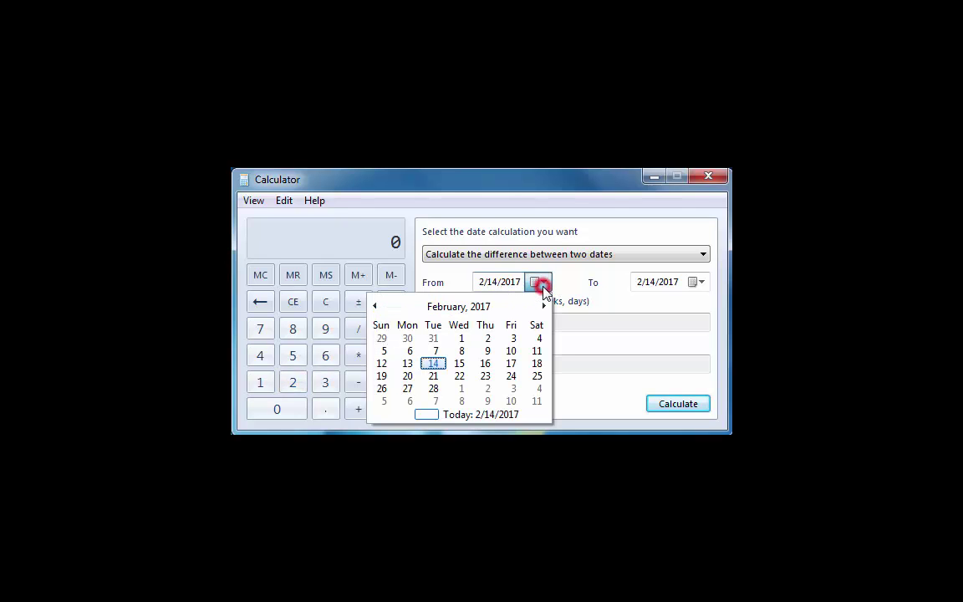
click(460, 339)
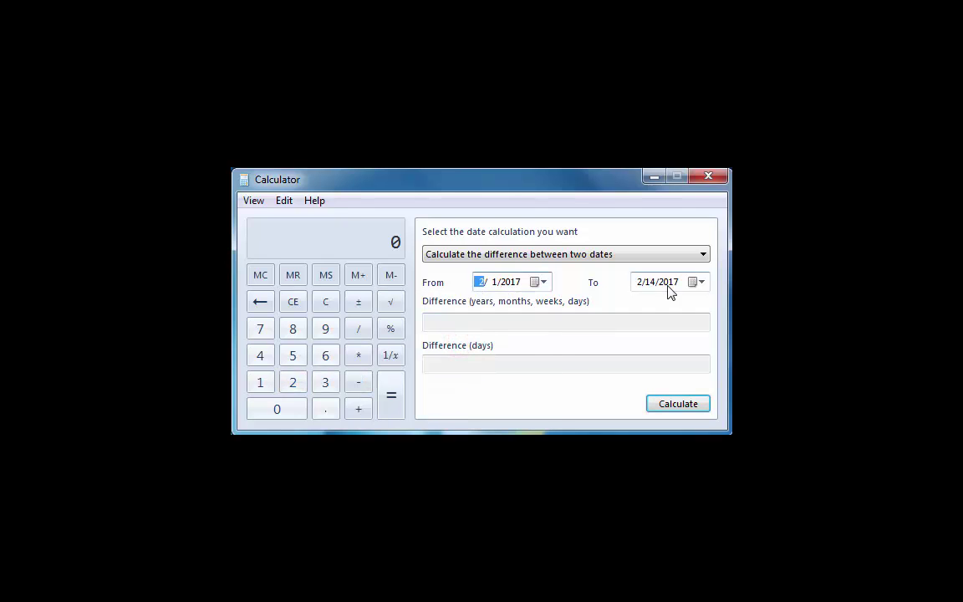
click(683, 405)
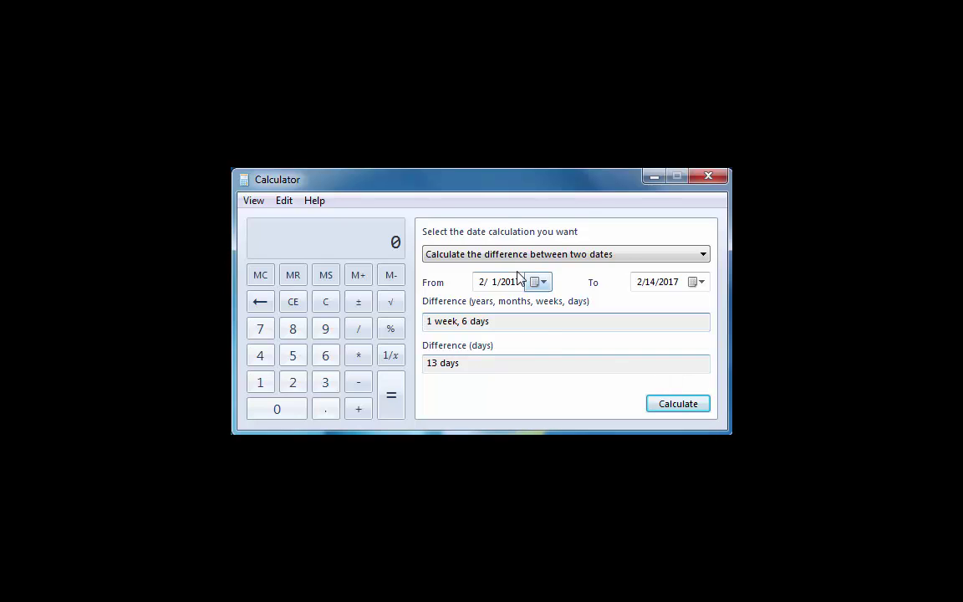
click(458, 326)
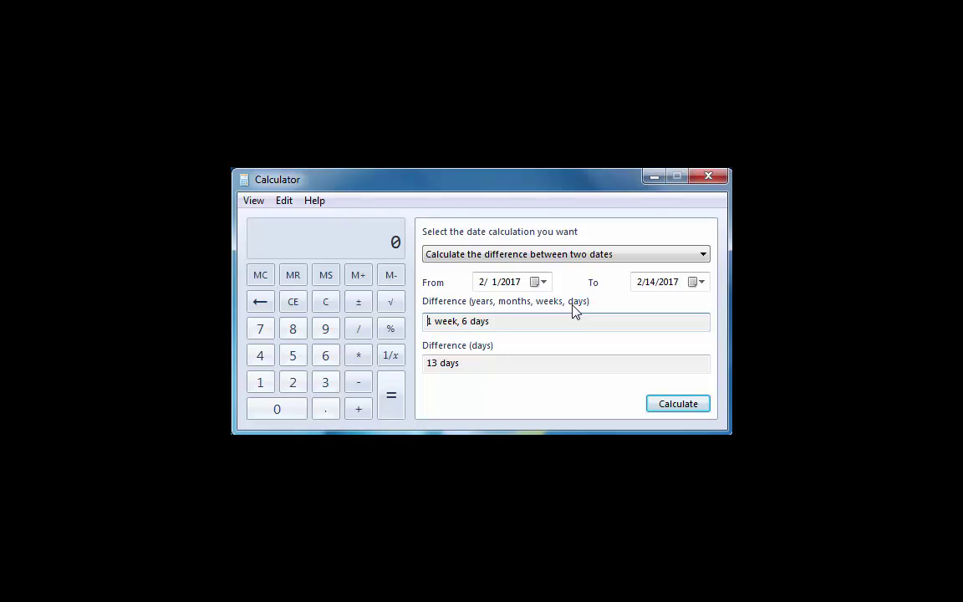
Open the Mortgage worksheet to view its monthly payment form.
click(252, 201)
mouse_move(282, 398)
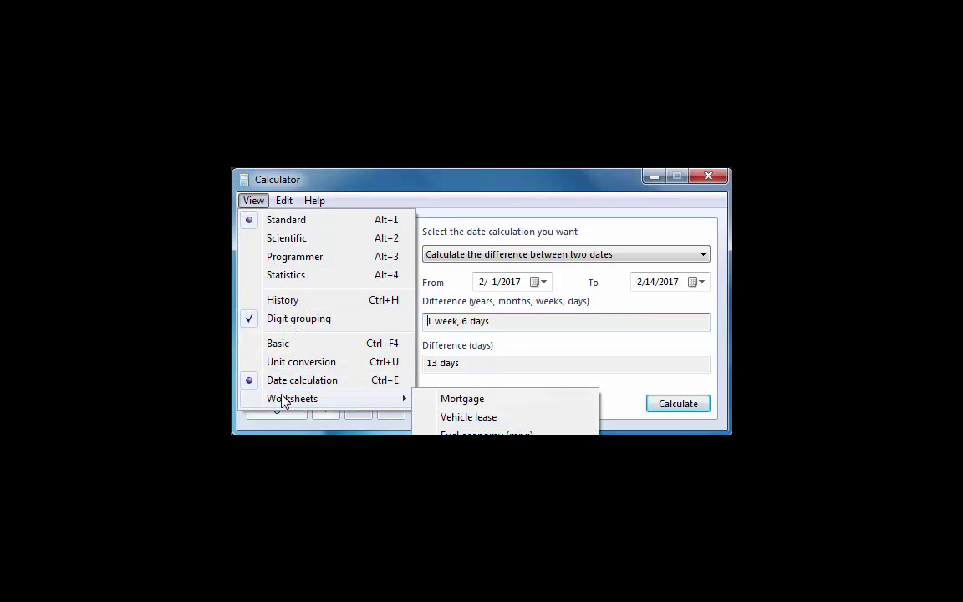
click(493, 401)
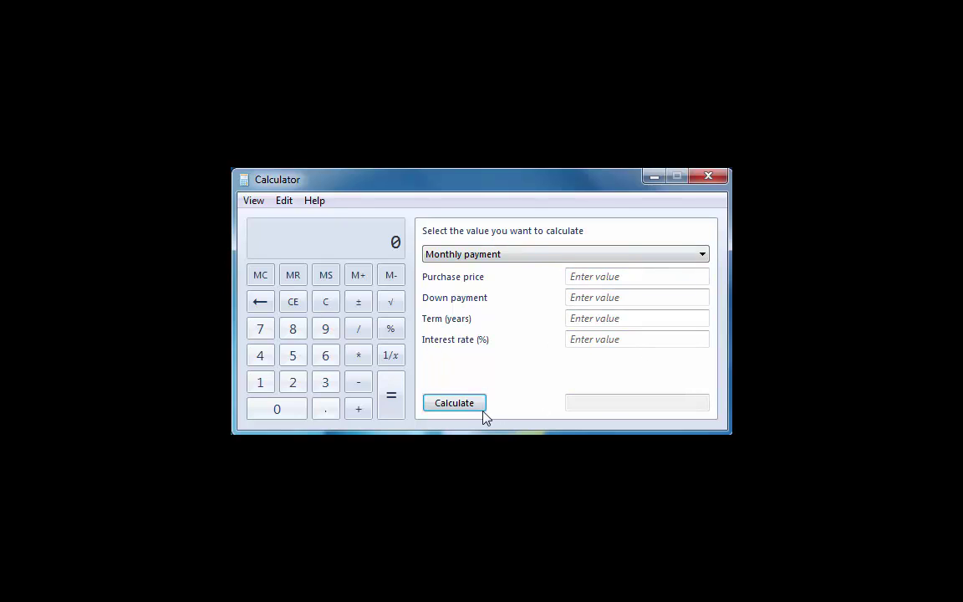
Return the calculator to the Basic view and enter the number 2555.
click(253, 202)
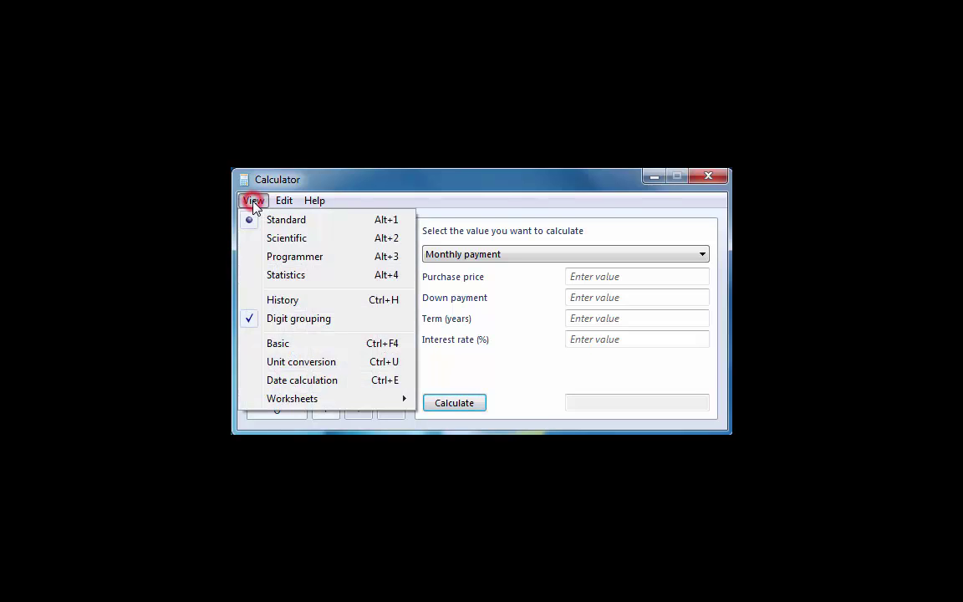
click(281, 343)
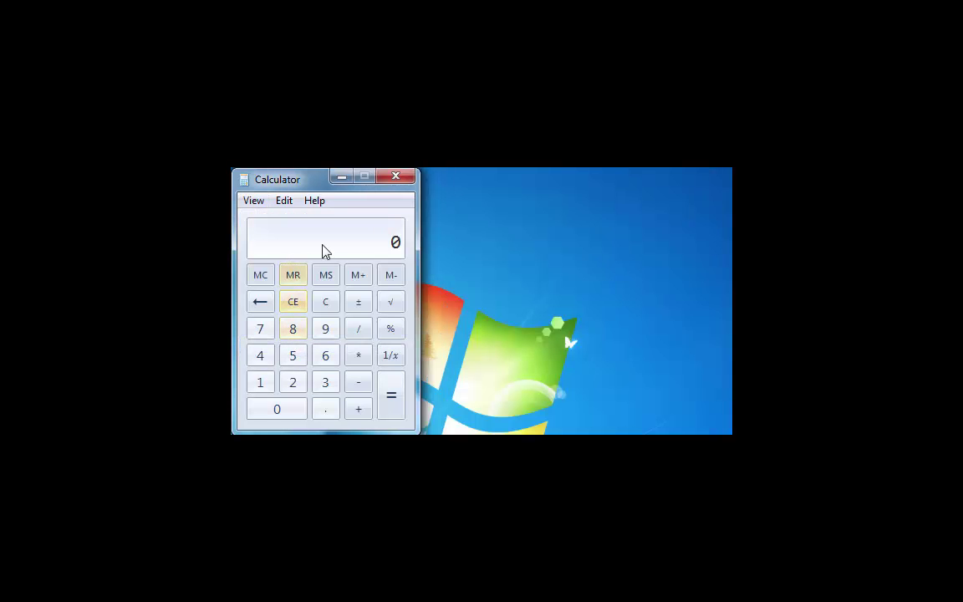
click(293, 382)
click(293, 355)
click(293, 355)
click(292, 355)
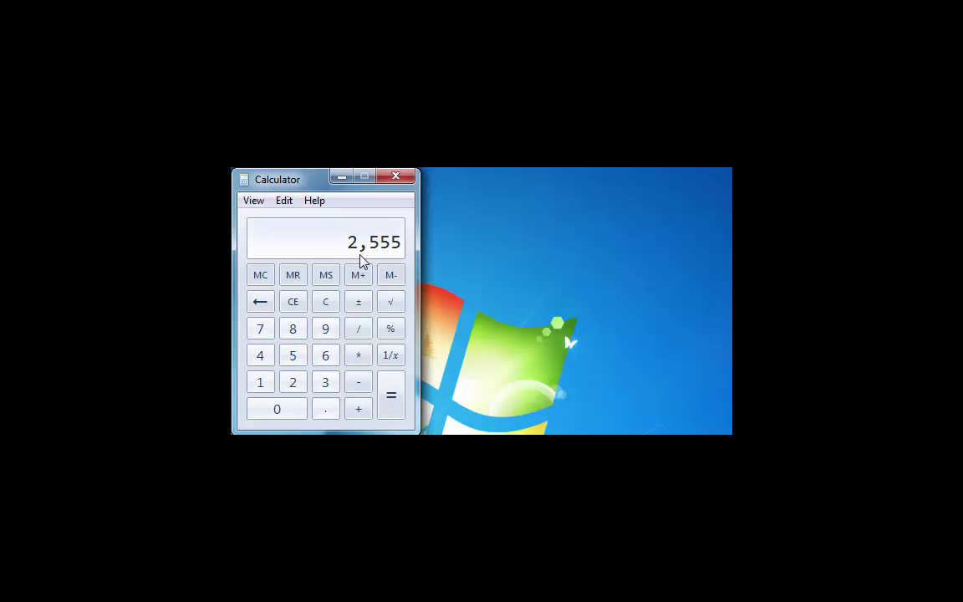
Turn off digit grouping and show the calculation history.
click(255, 201)
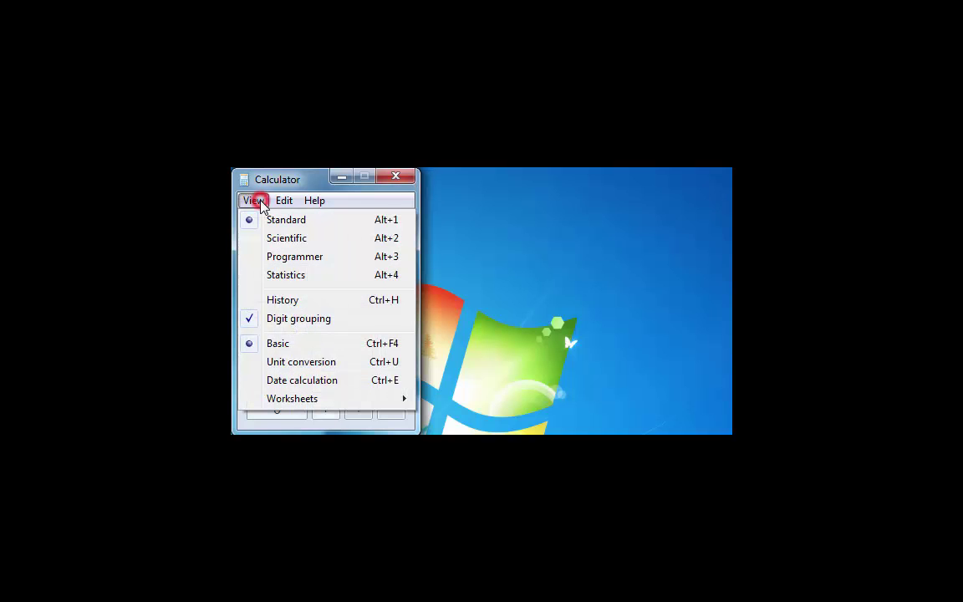
click(273, 322)
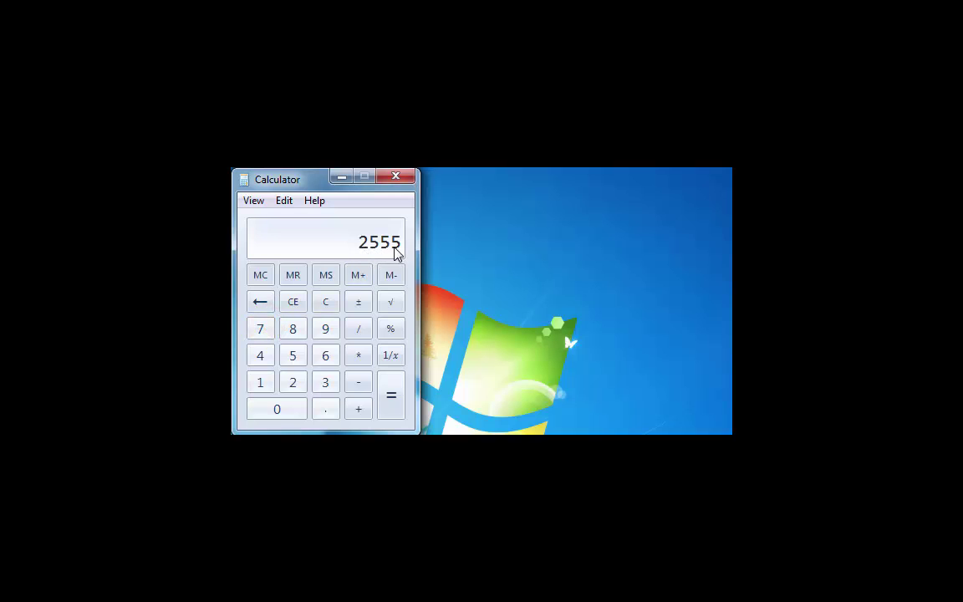
click(254, 201)
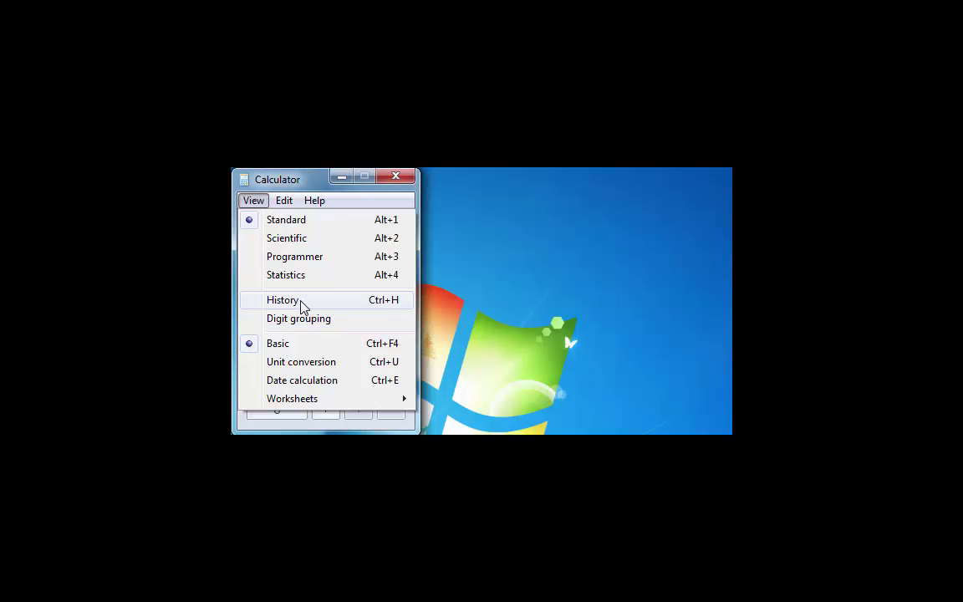
click(337, 300)
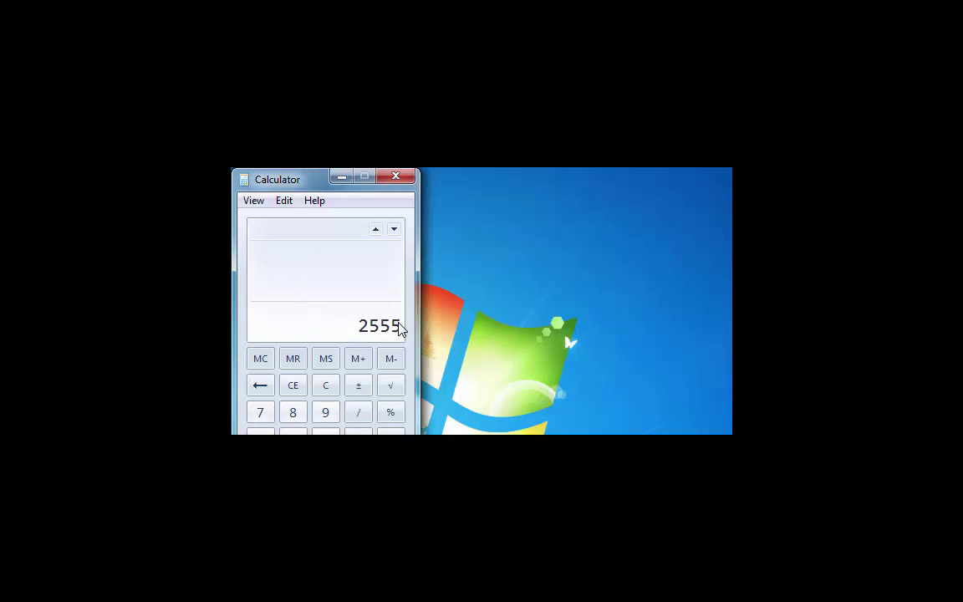
Clear the display and calculate 25 + 36.
click(325, 385)
click(292, 466)
click(293, 435)
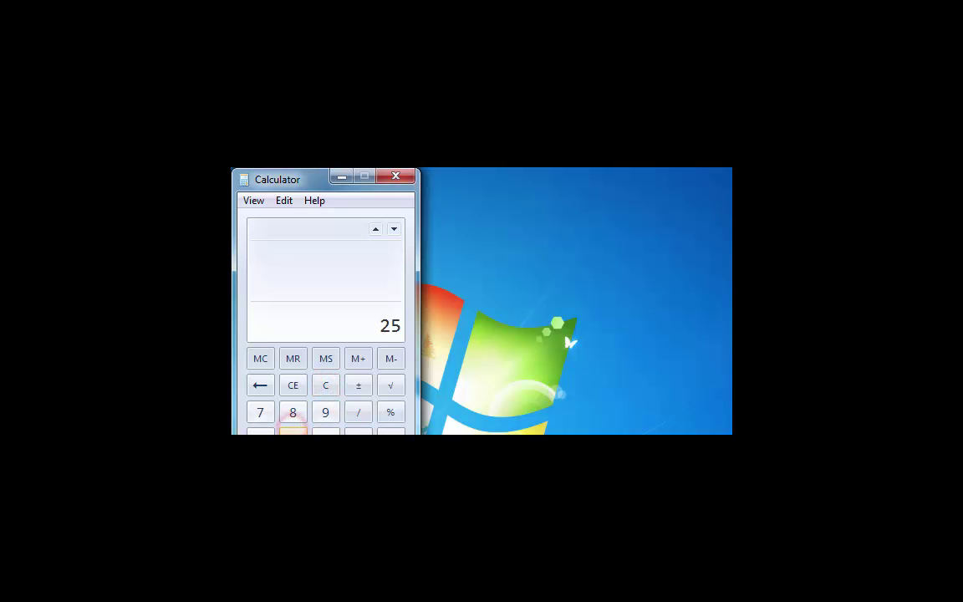
click(358, 492)
click(325, 465)
click(325, 438)
click(391, 478)
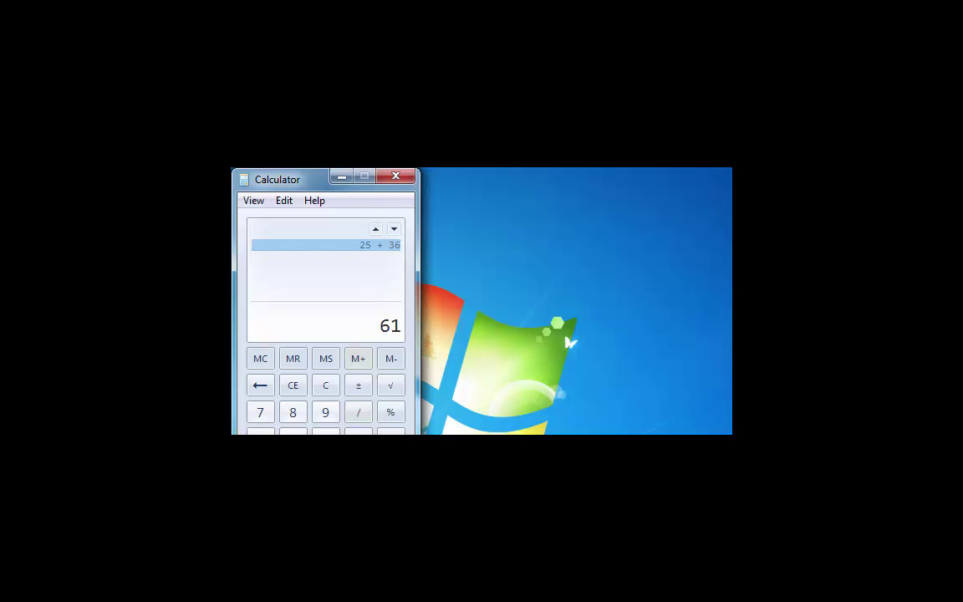
Repeat the addition of 36 with 203 as the new first number, and clear the display.
text(203)
key(Return)
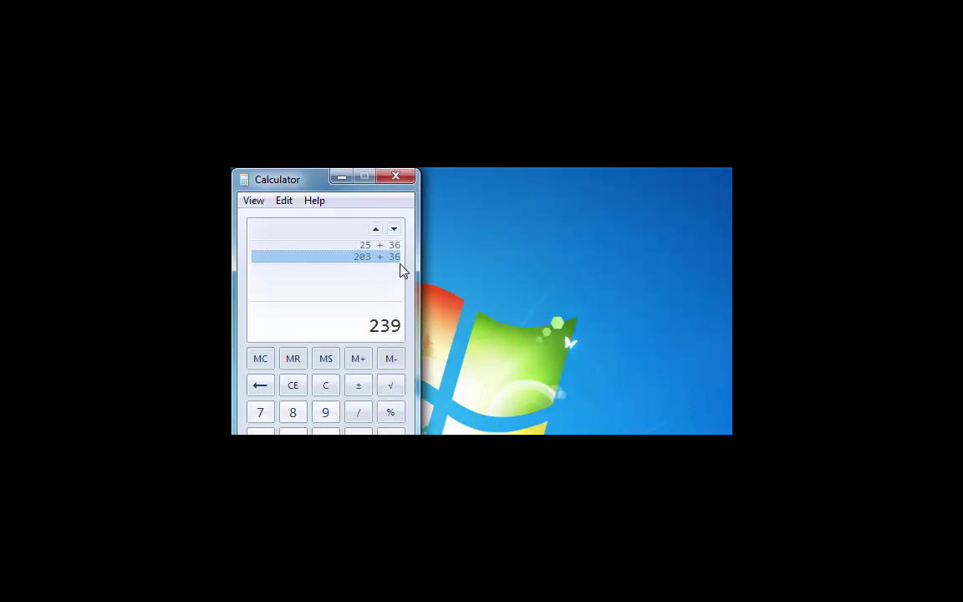
click(325, 385)
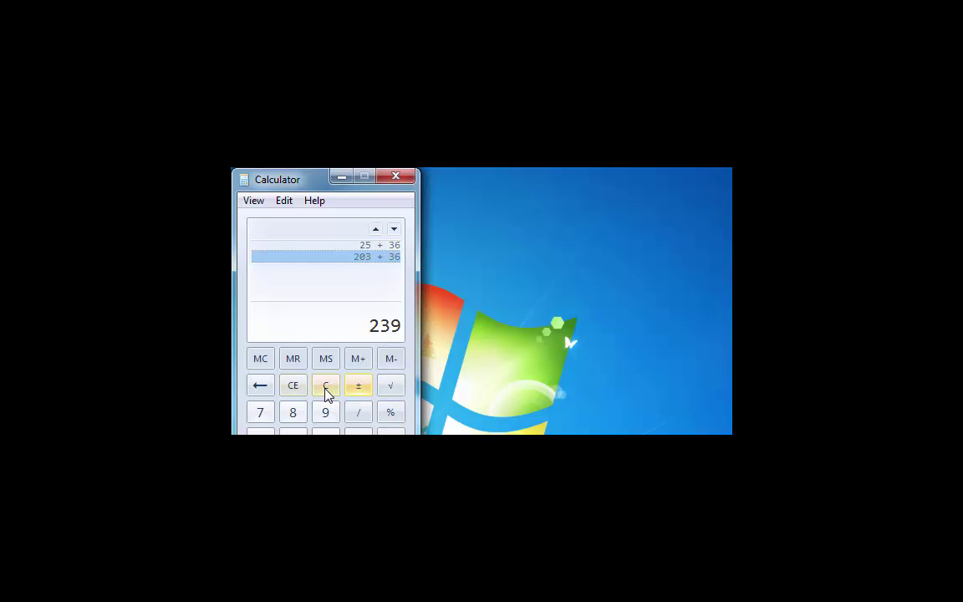
Replace 203 with 45 in the last history calculation, recalculate it, and copy its result.
click(284, 201)
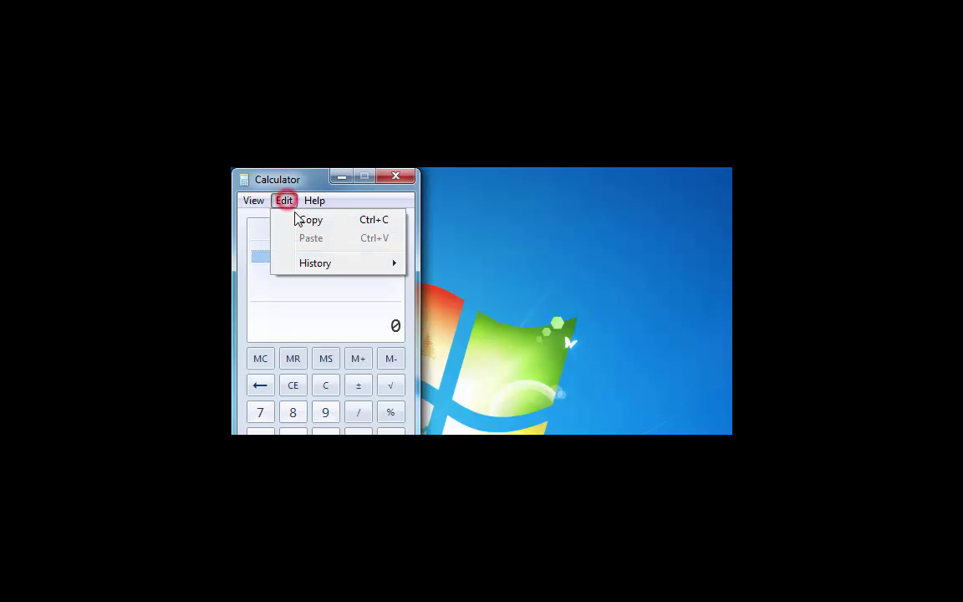
click(314, 264)
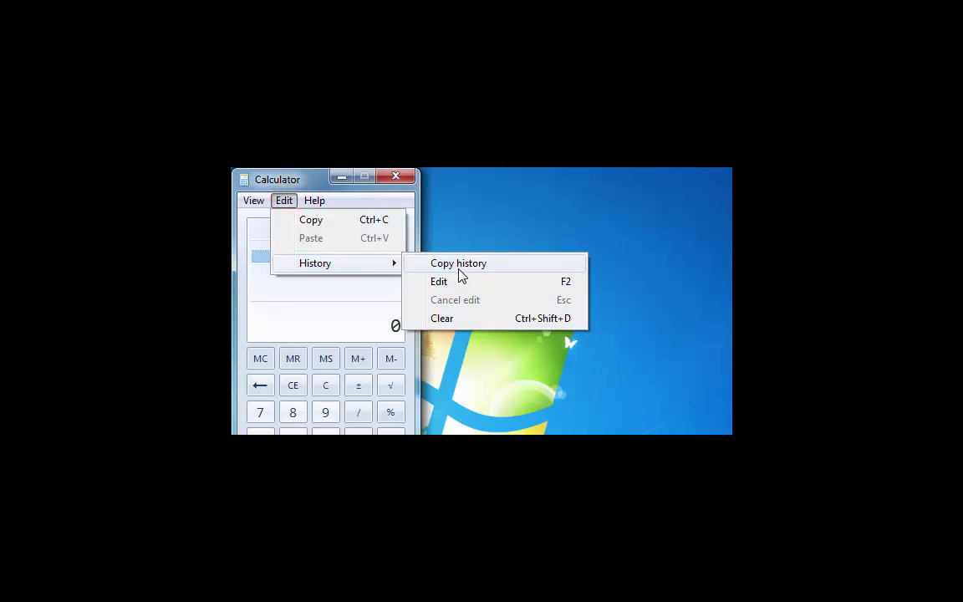
click(452, 289)
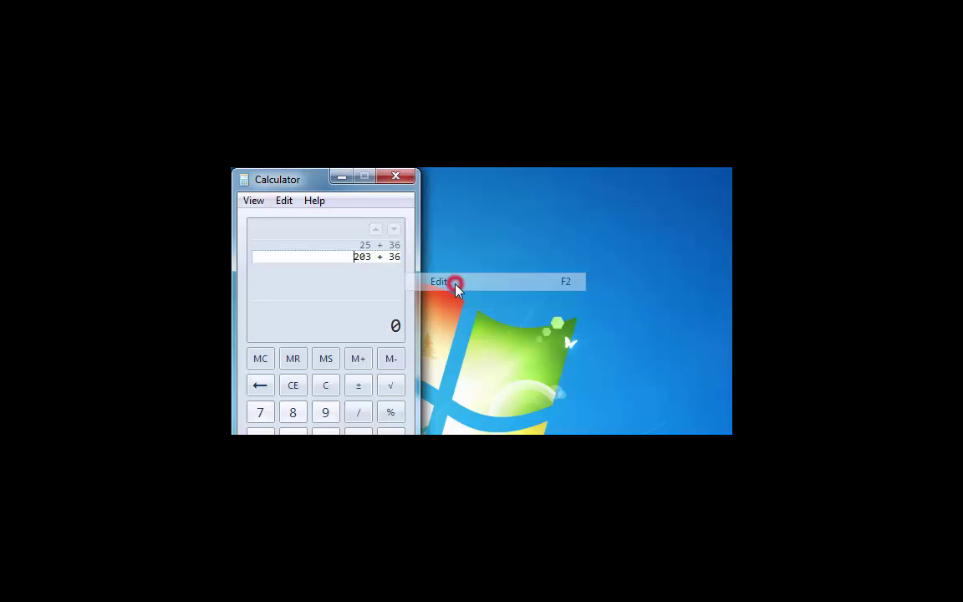
double_click(354, 257)
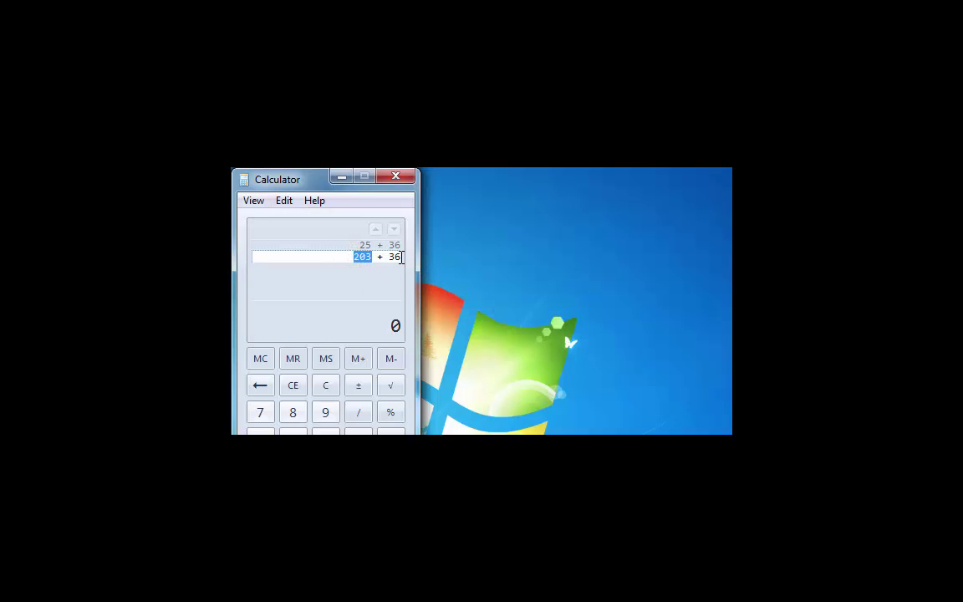
text(45)
key(Return)
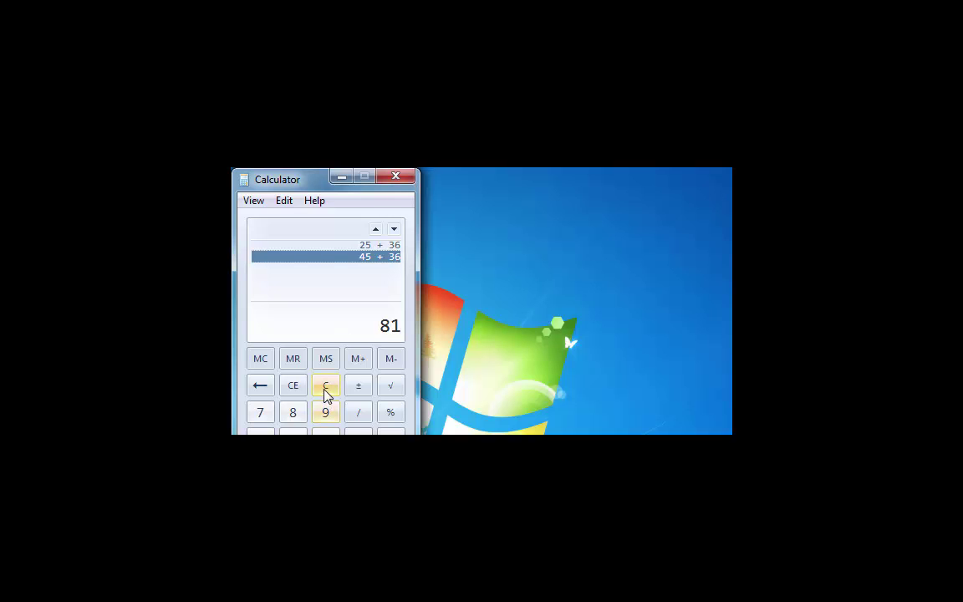
click(288, 200)
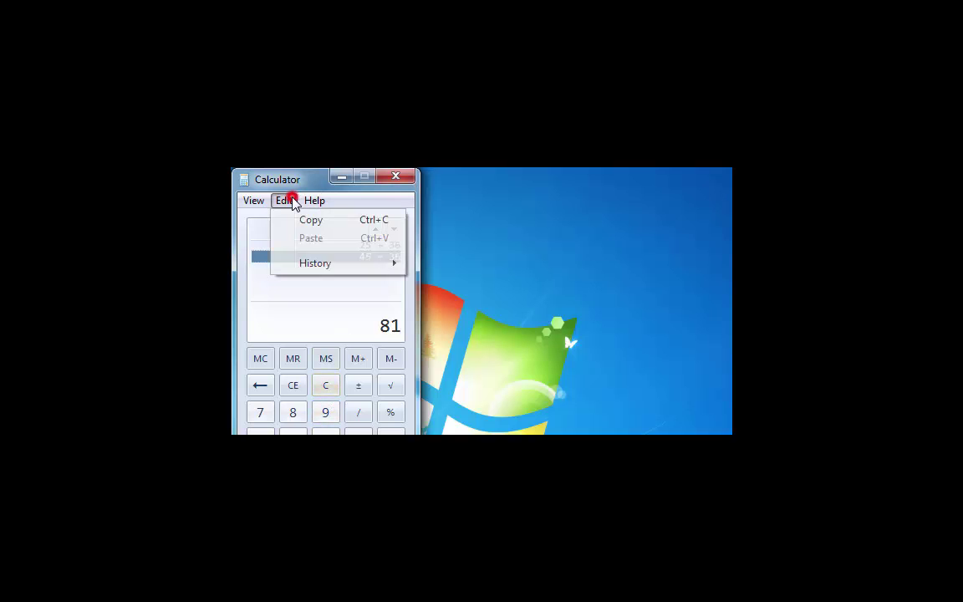
click(324, 224)
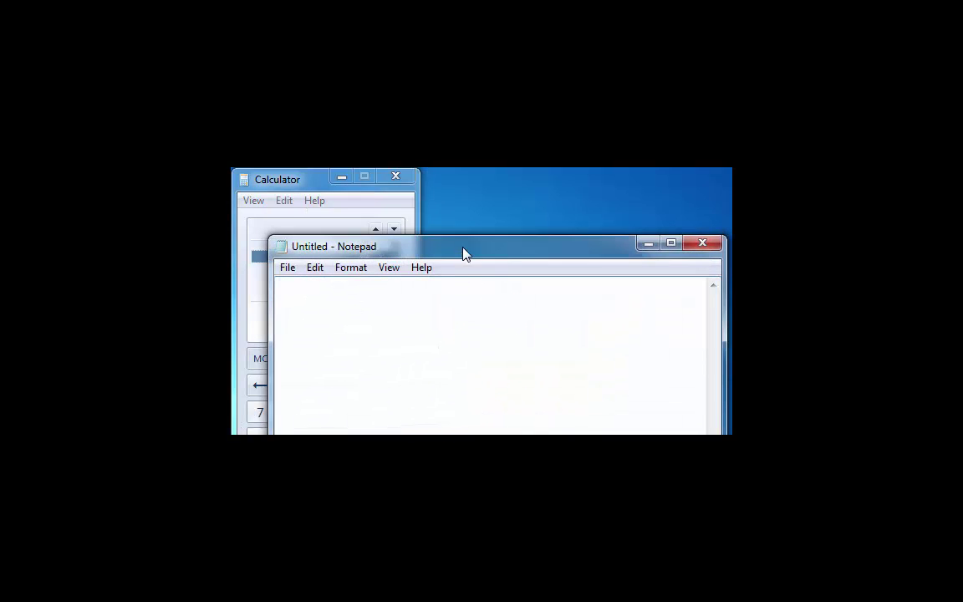
In Notepad, move the window beside the calculator and write the expression 25365+2545*54.
drag(464, 244, 622, 182)
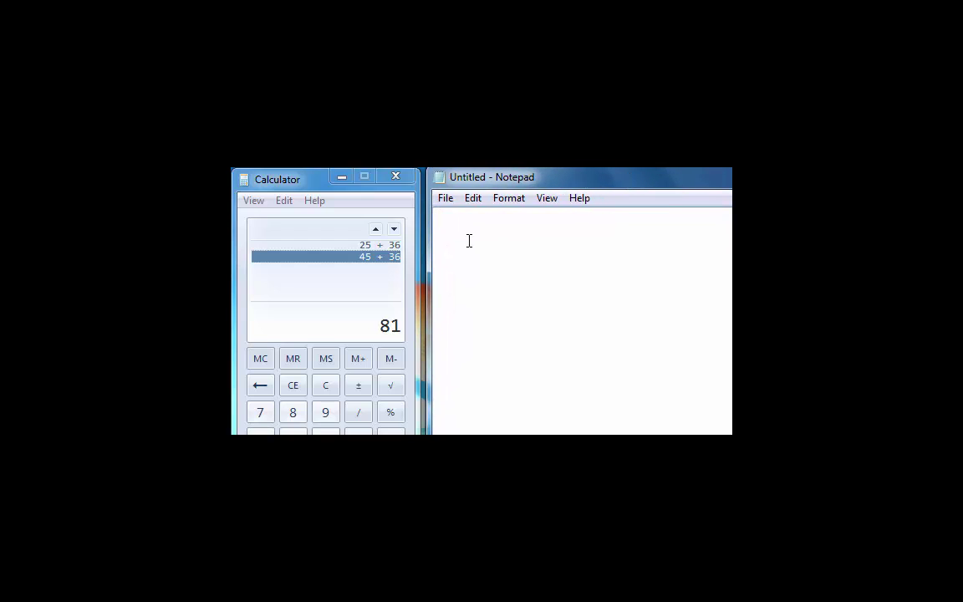
text(25365+2545*54)
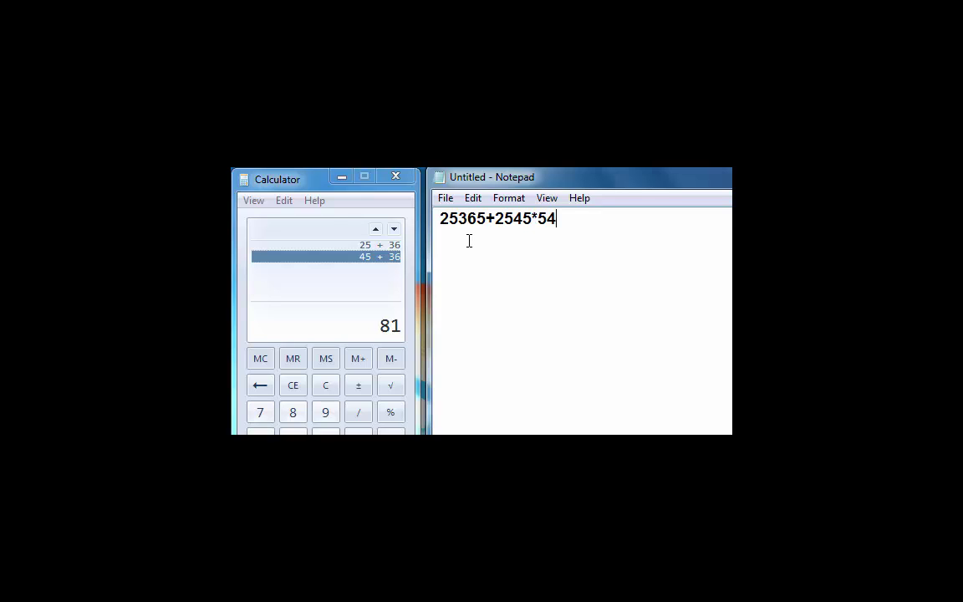
Append -542= to the expression in Notepad, copy the whole expression, and paste it into Calculator to evaluate it.
text(-542=)
drag(610, 219, 438, 236)
click(472, 199)
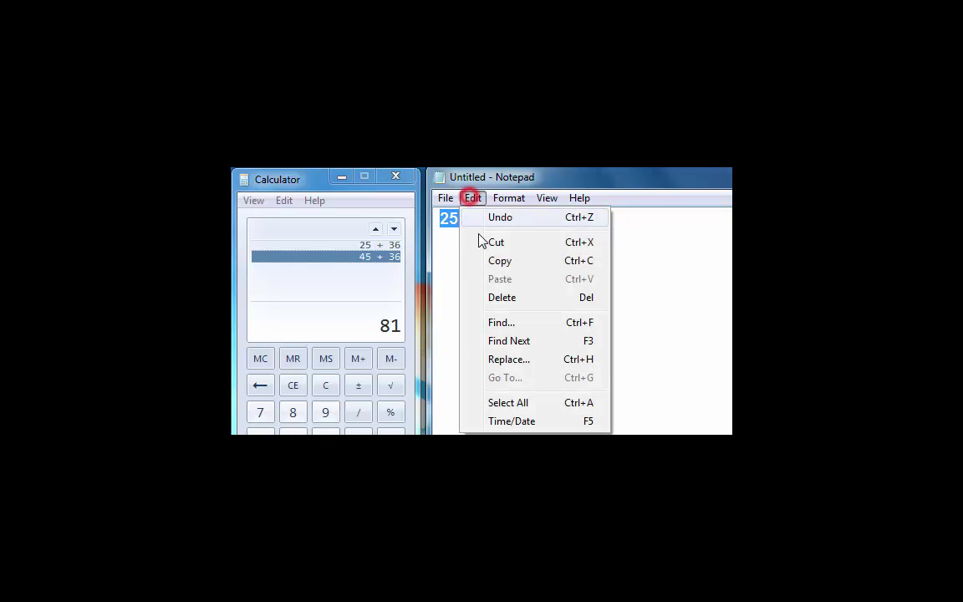
click(490, 261)
click(284, 201)
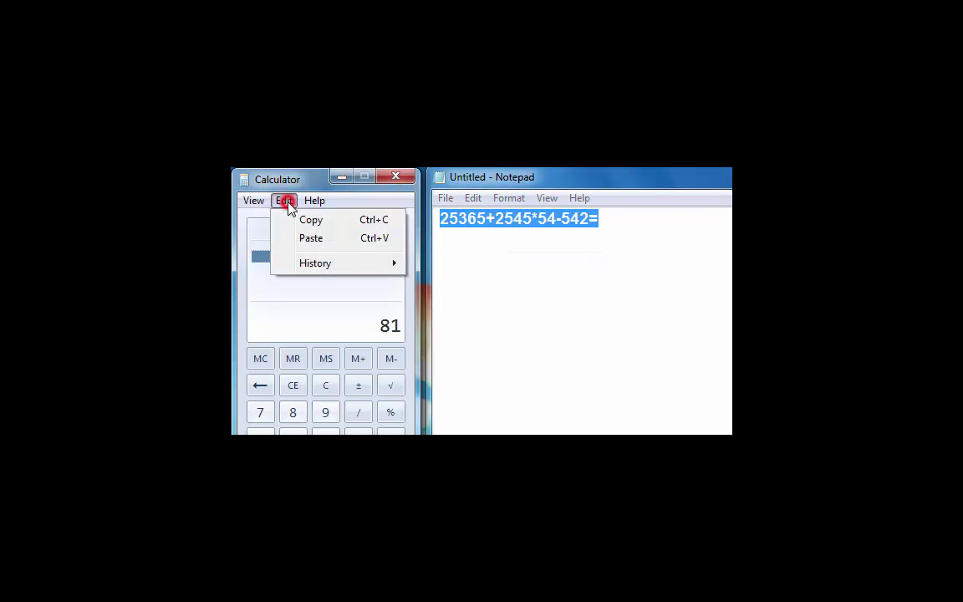
click(316, 240)
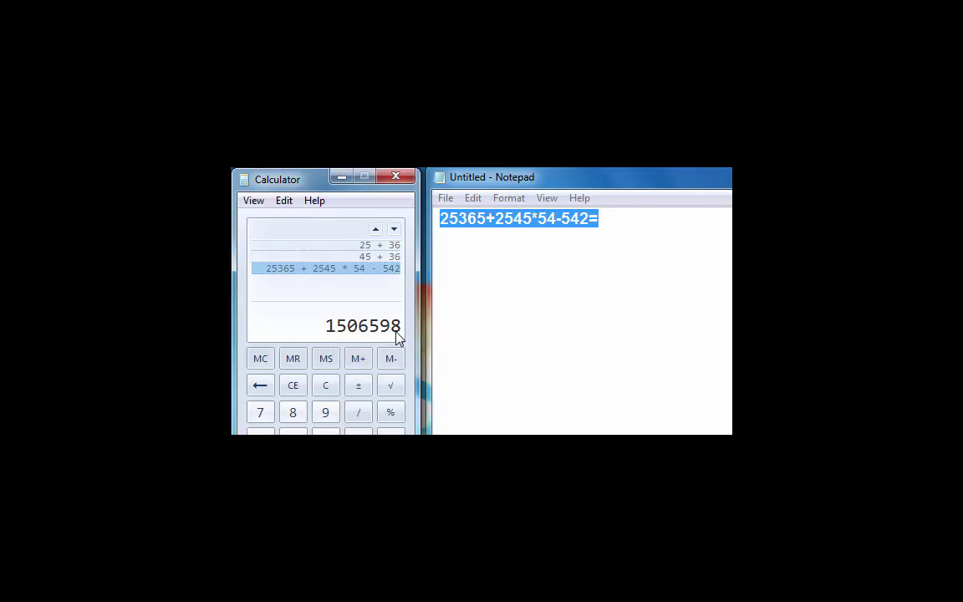
Copy the result from Calculator and paste it after the equals sign of the expression in Notepad.
click(284, 200)
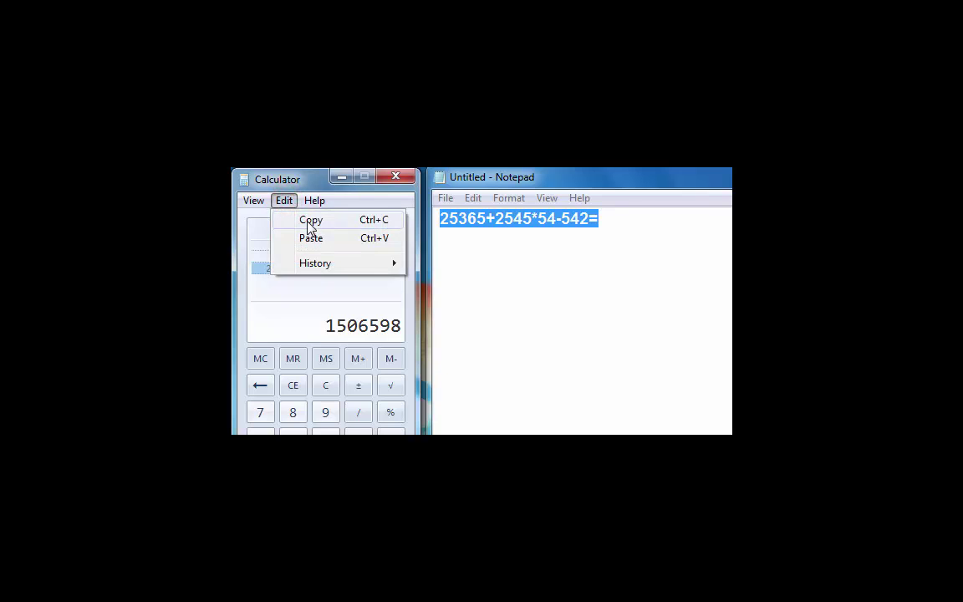
click(307, 221)
click(619, 218)
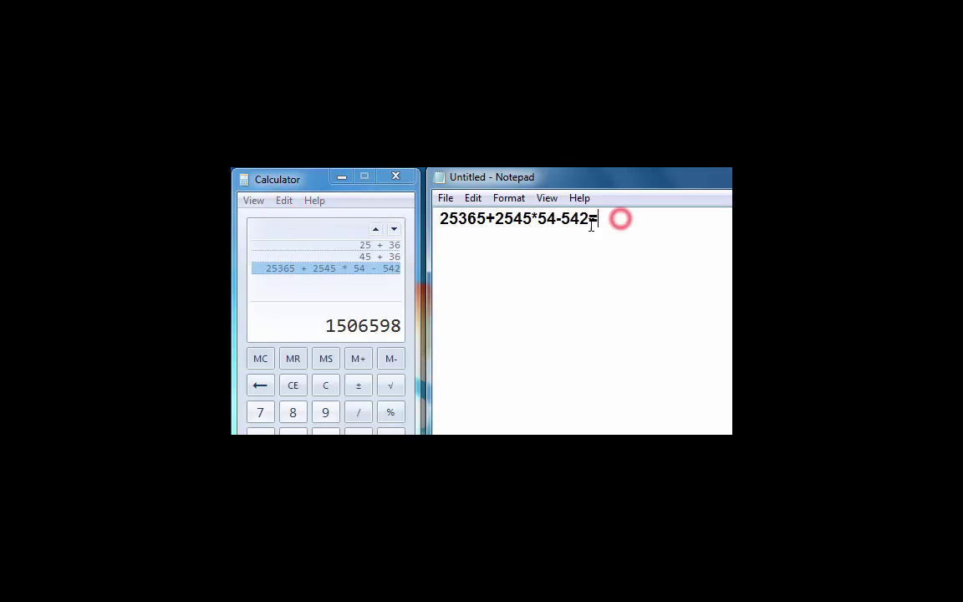
click(473, 199)
click(498, 279)
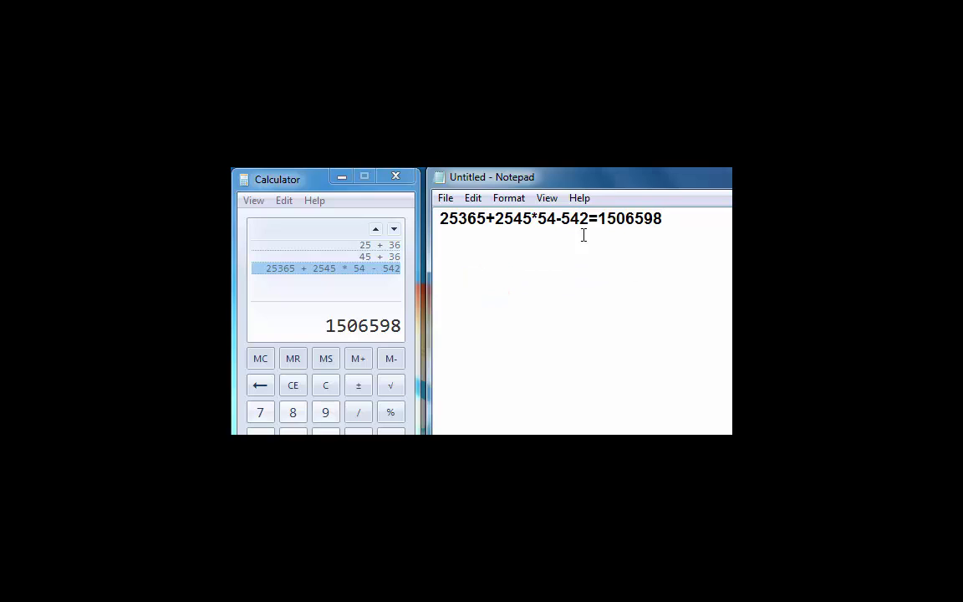